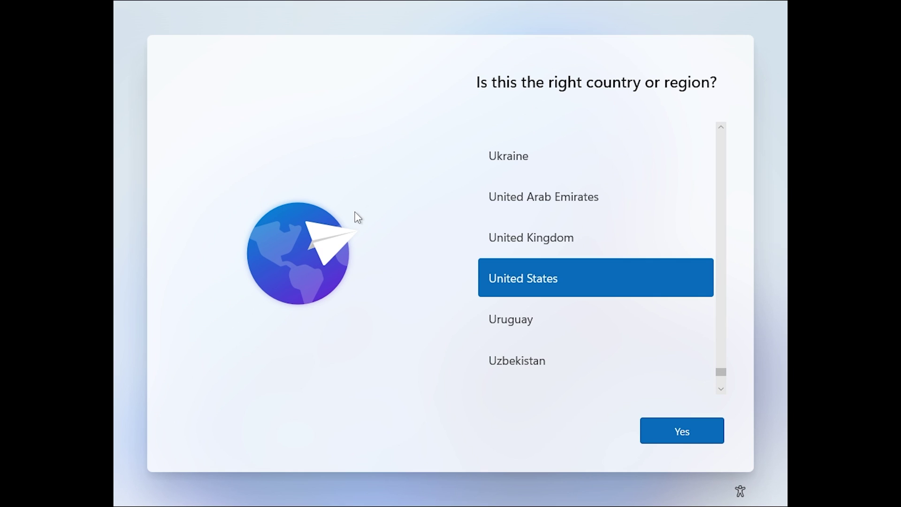
Confirm United States as the region and the US keyboard layout, and name the device temp
left_click(685, 428)
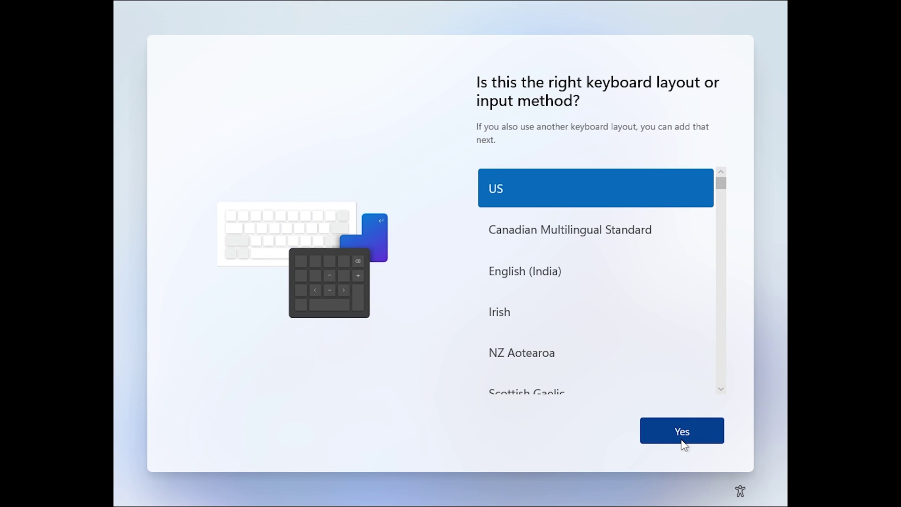
left_click(682, 432)
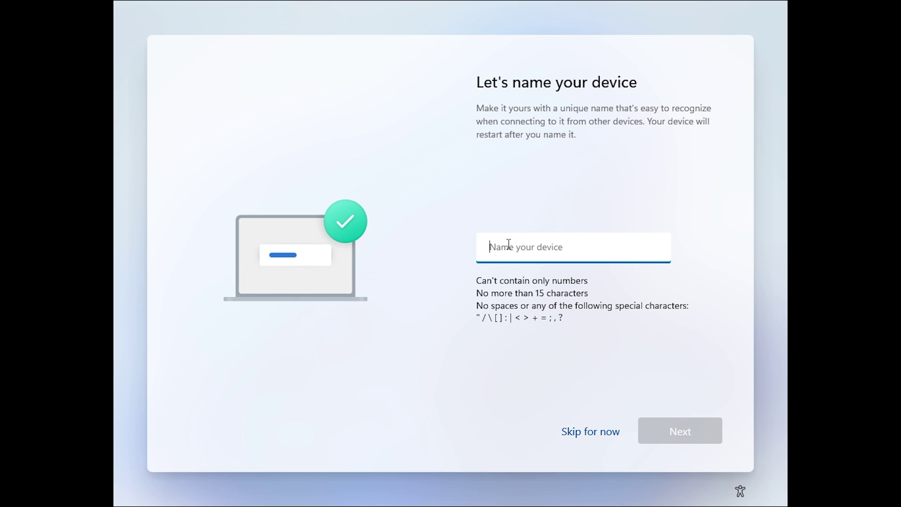
type("temp")
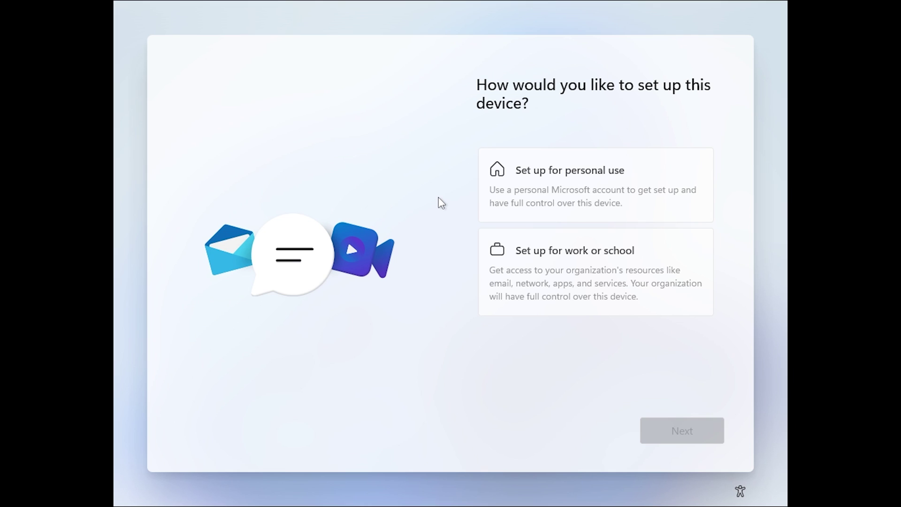
Drop the network address with ipconfig /release in an administrator Command Prompt, then close it
key("shift+F10")
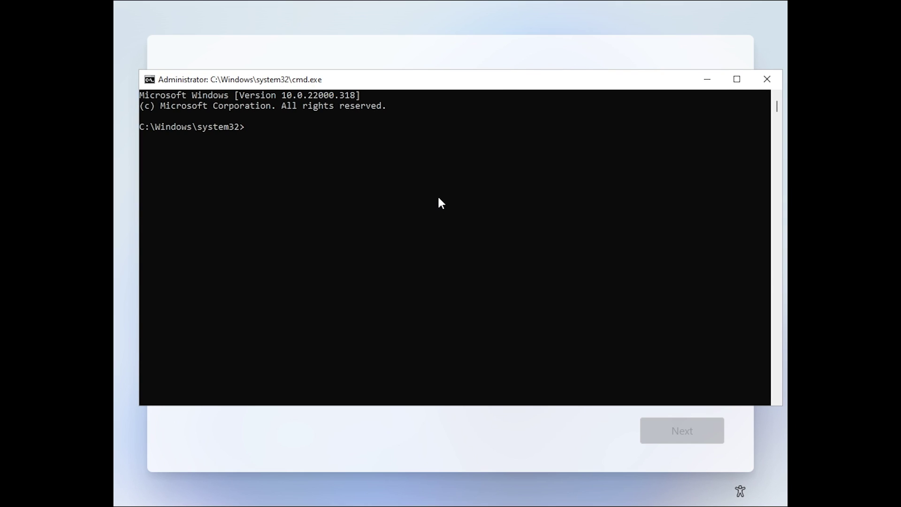
left_click_drag(447, 86, 435, 91)
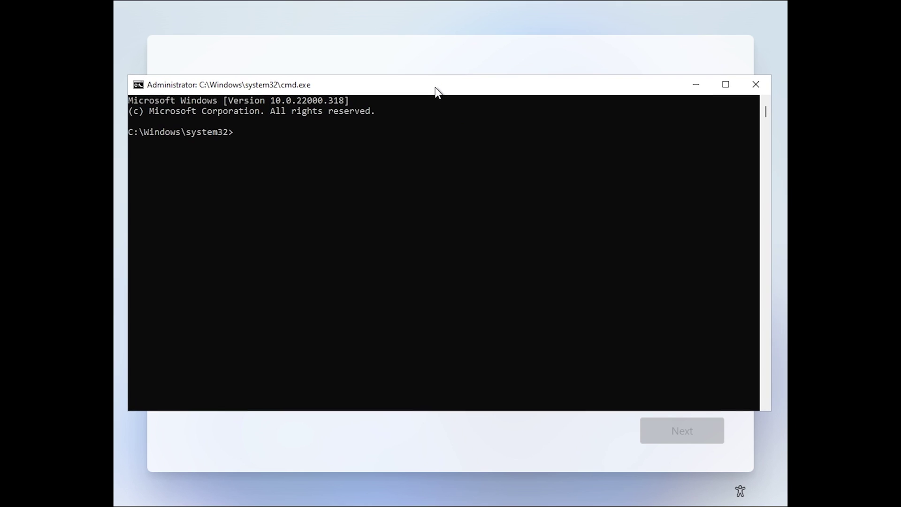
type("ipconfig /release")
key("Return")
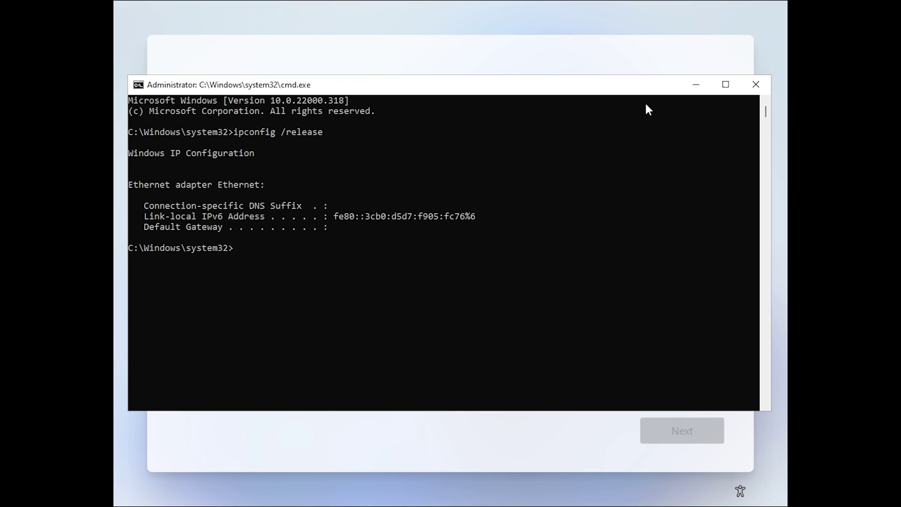
left_click(754, 85)
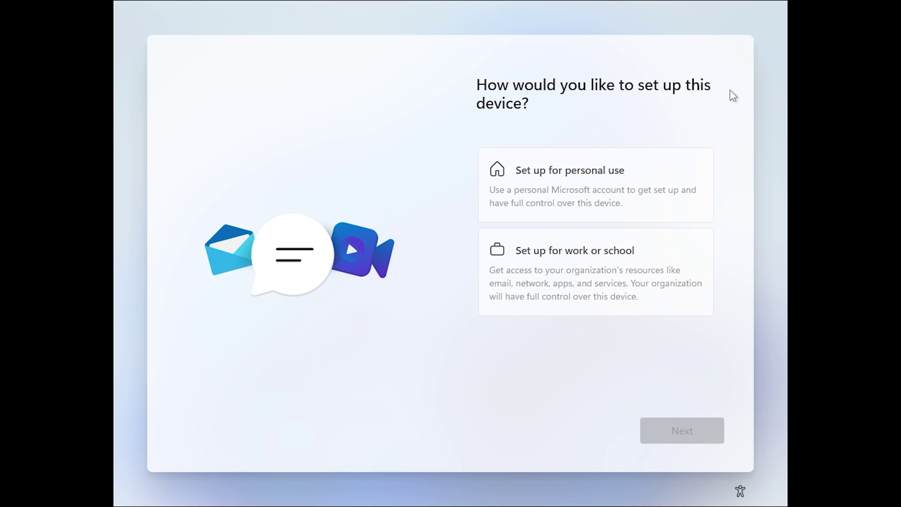
Choose personal use and create the local account Temp with a password entered twice
left_click(592, 193)
left_click(666, 427)
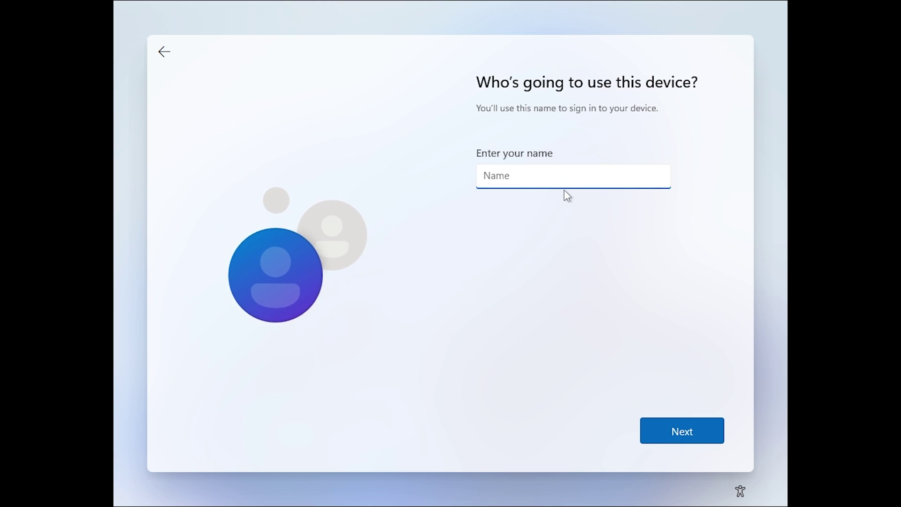
type("Temp")
key("Return")
type("•••••••")
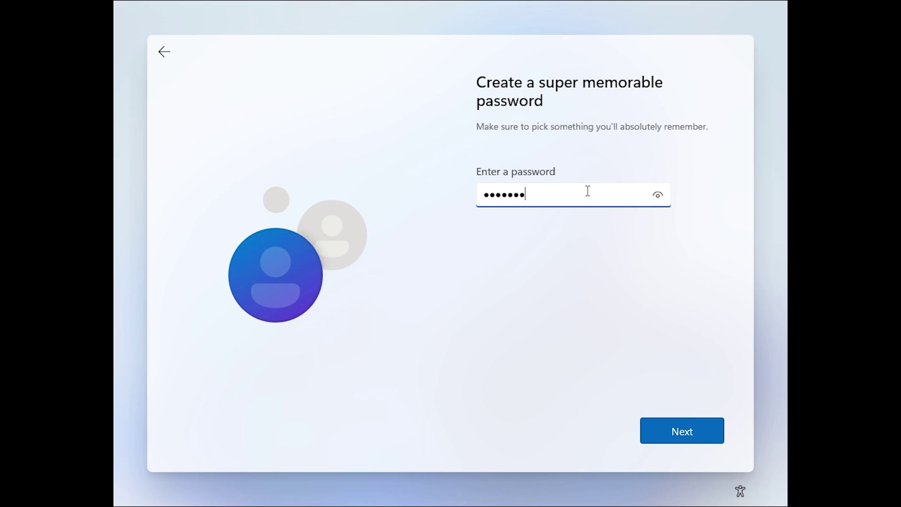
key("Return")
type("•••••••")
key("Return")
left_click(587, 190)
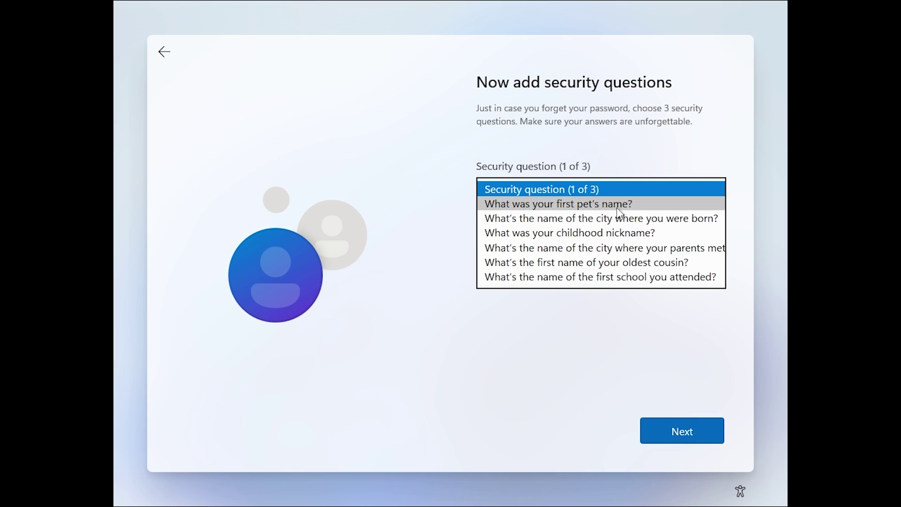
left_click(591, 203)
left_click(593, 228)
type("a")
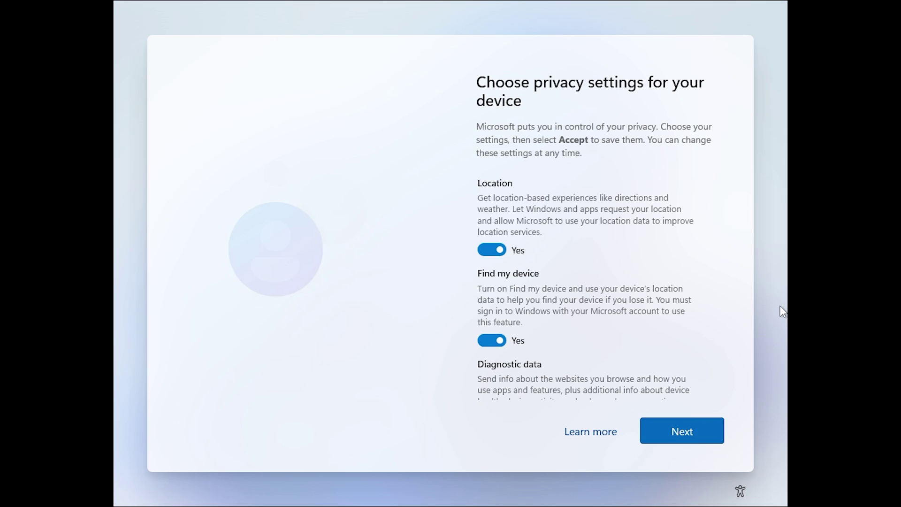
Turn off Location, Find my device, Inking & typing and tailored ads, with Required-only diagnostics
left_click(491, 249)
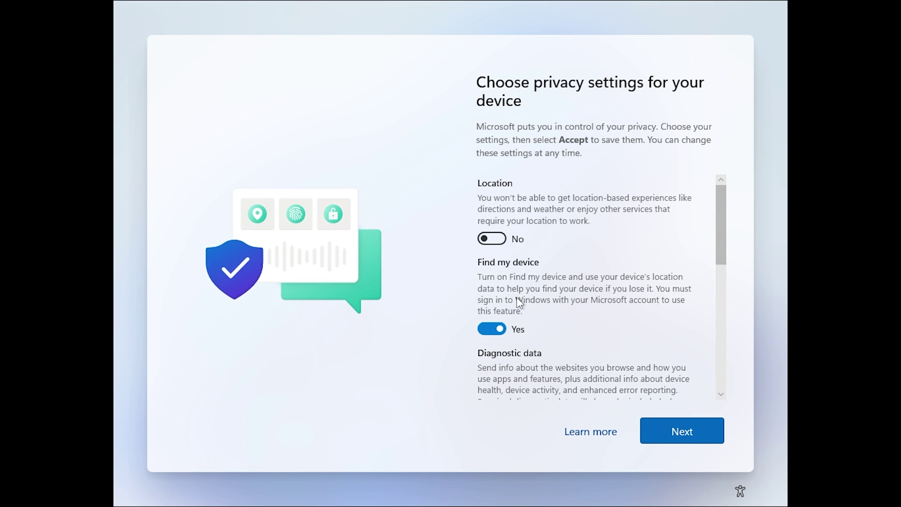
left_click(491, 327)
scroll(517, 344, "down", 3)
left_click(492, 277)
scroll(530, 336, "down", 1)
left_click(530, 336)
scroll(530, 336, "down", 3)
left_click(530, 319)
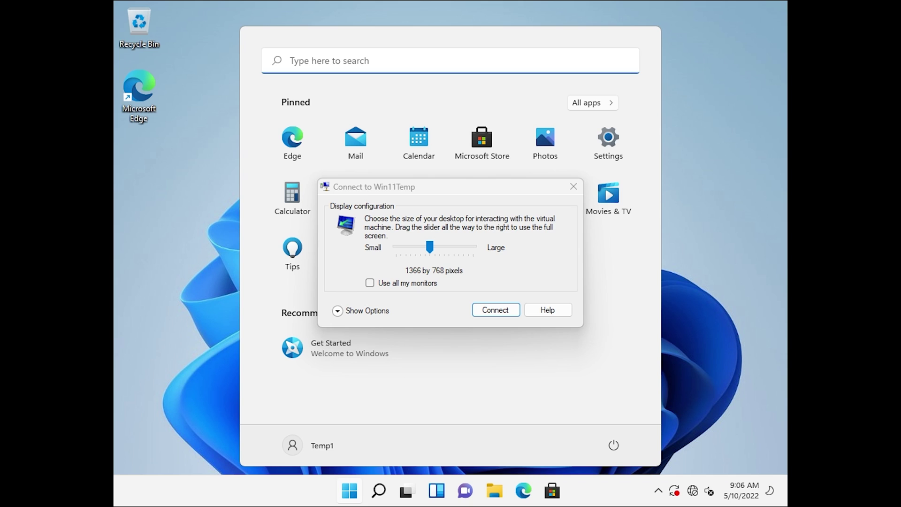
Connect to the VM with the display resolution set to 1920 by 1080
left_click(509, 188)
left_click(452, 248)
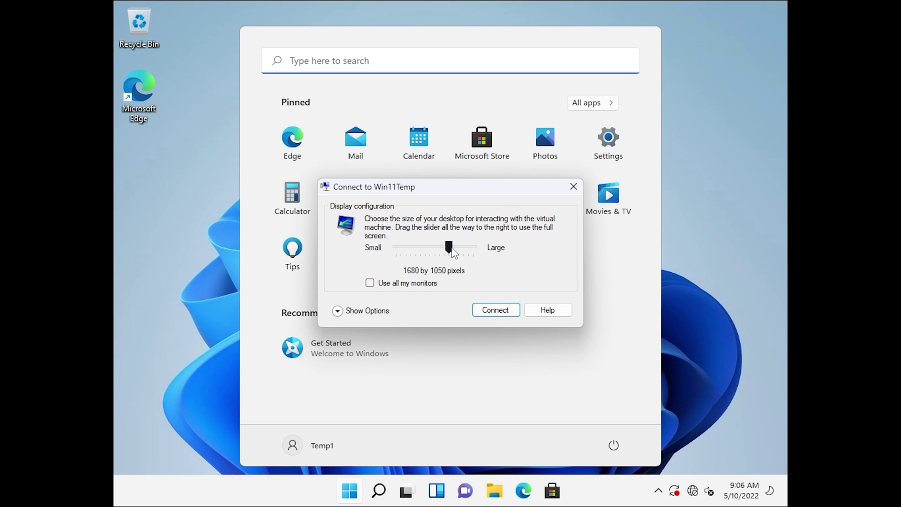
mouse_move(453, 251)
left_mouse_down()
mouse_move(462, 249)
mouse_move(455, 249)
left_mouse_up()
left_click(488, 309)
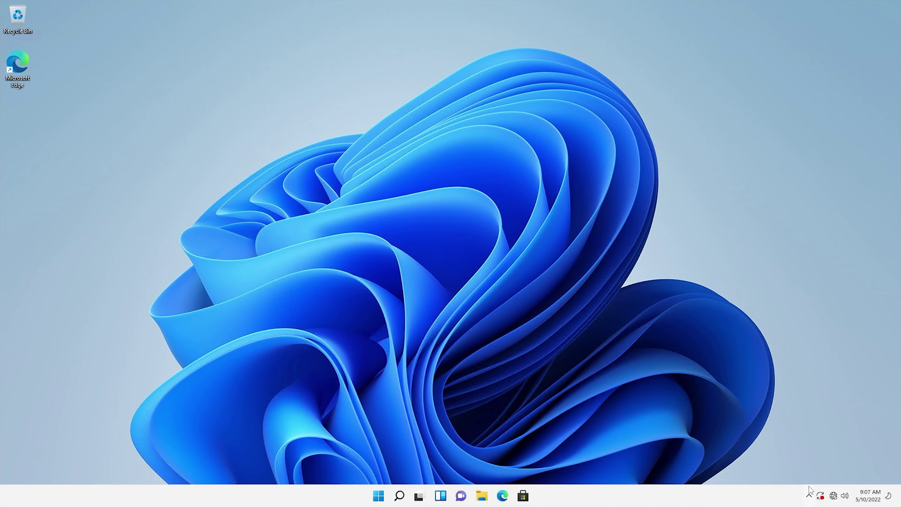
Open Edge without importing or syncing data and run a test search for asdfasdf
left_click(502, 496)
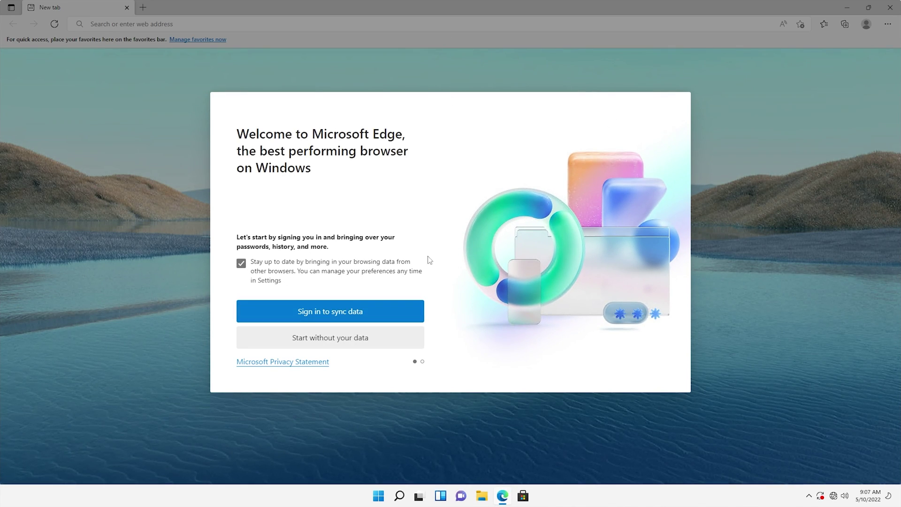
key("space")
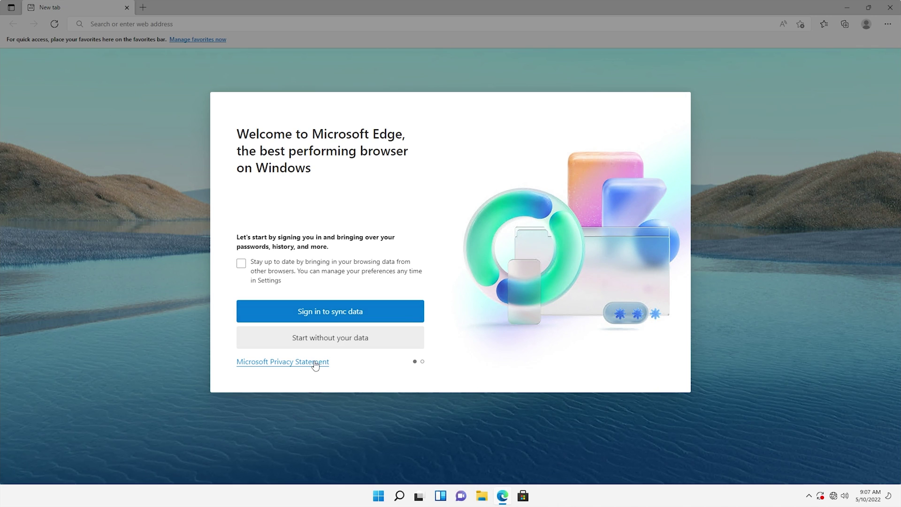
left_click(390, 343)
left_click(293, 331)
type("asdfasdf")
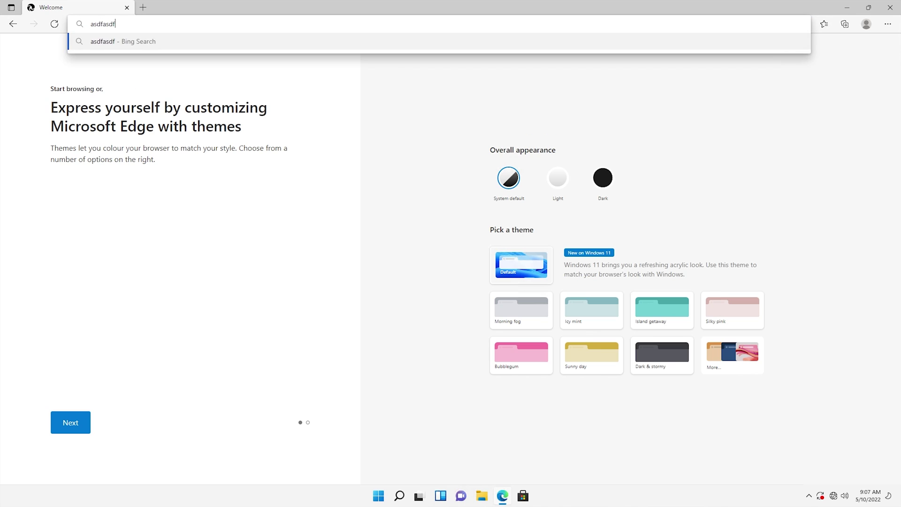
key("Return")
Run ipconfig /renew in cmd from the Run prompt and select the restored IPv4 address 192.168.1.14
key("super+d")
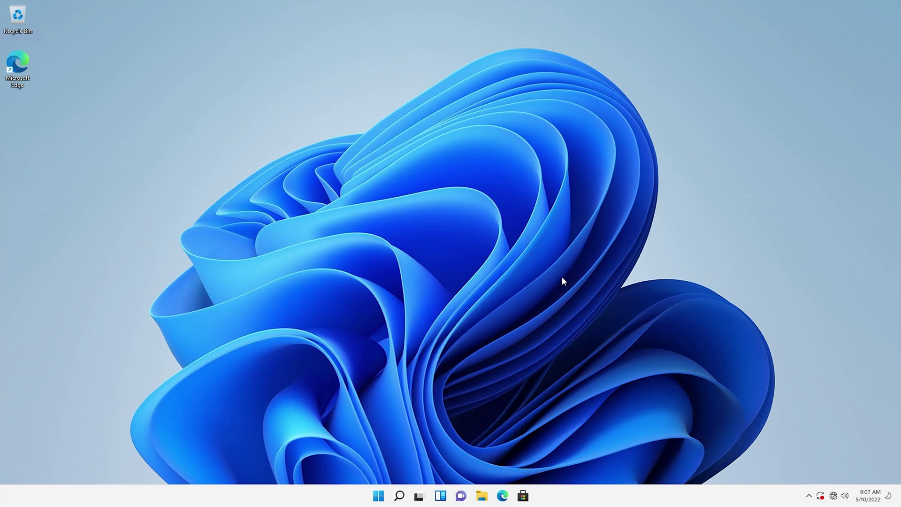
key("super+r")
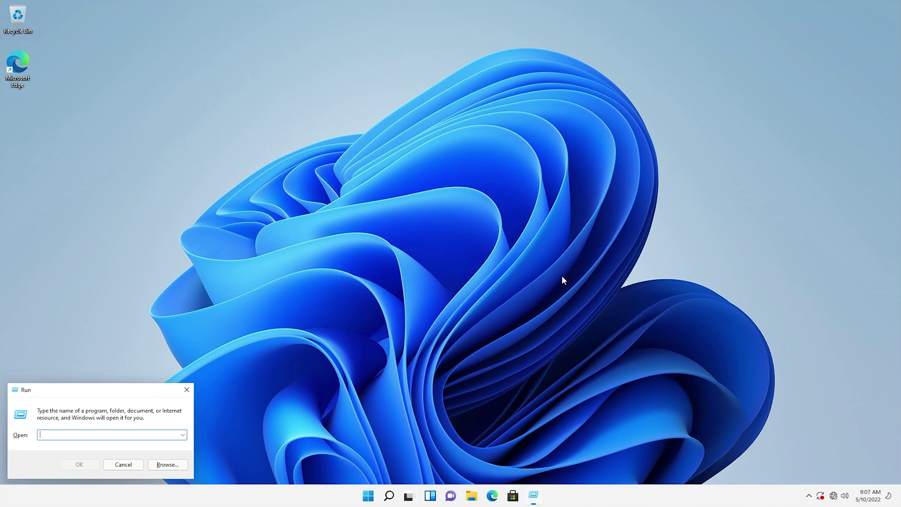
type("cmd")
key("Return")
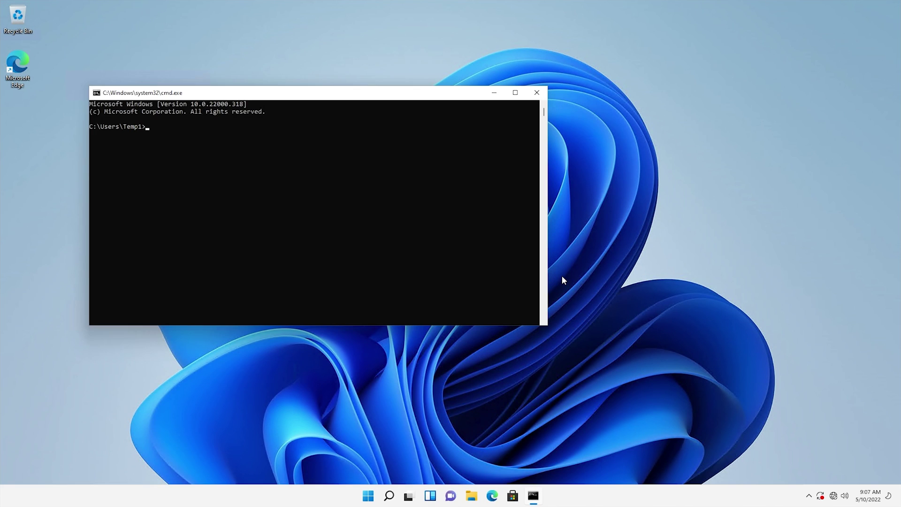
type("ipconfig /renew")
key("Return")
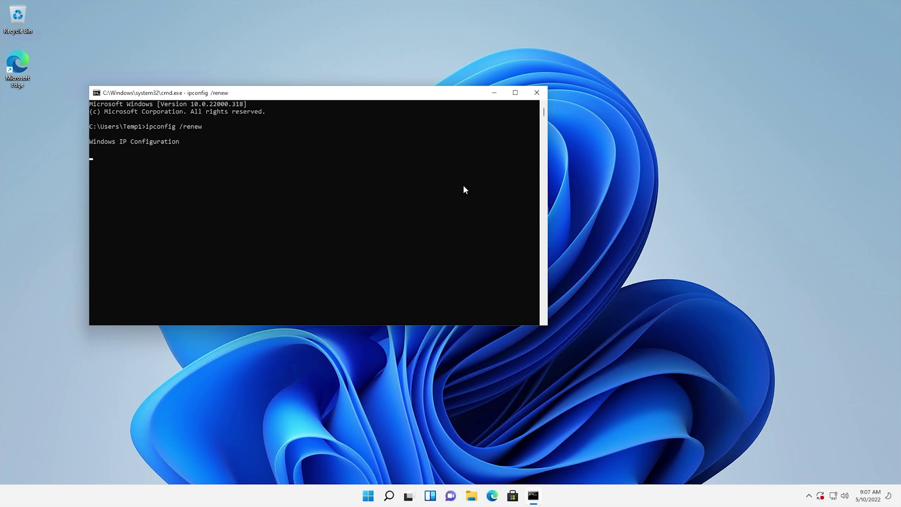
left_click_drag(281, 194, 228, 194)
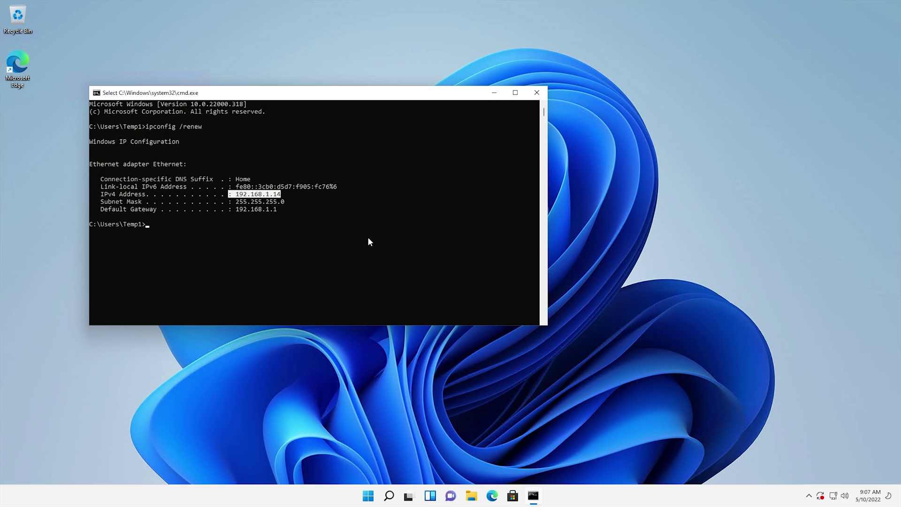
left_click(543, 93)
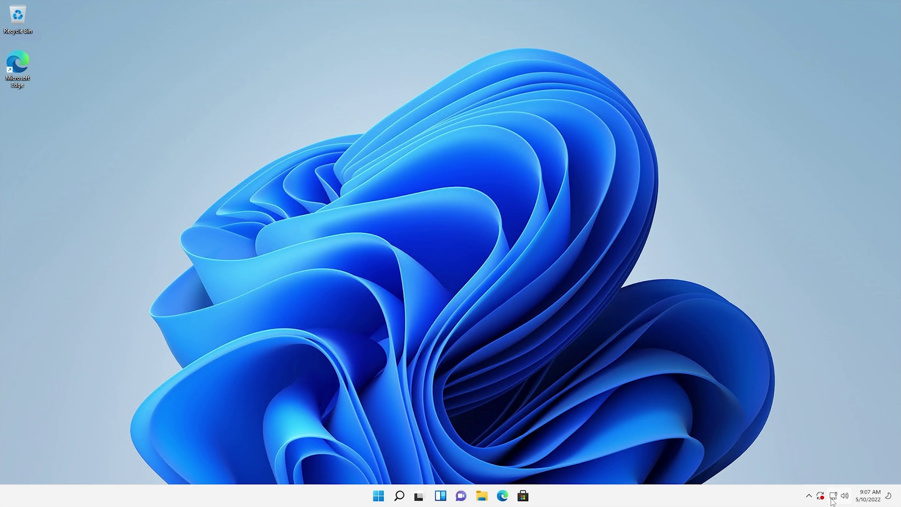
left_click(502, 495)
left_click_drag(351, 51, 464, 16)
type("123")
key("Return")
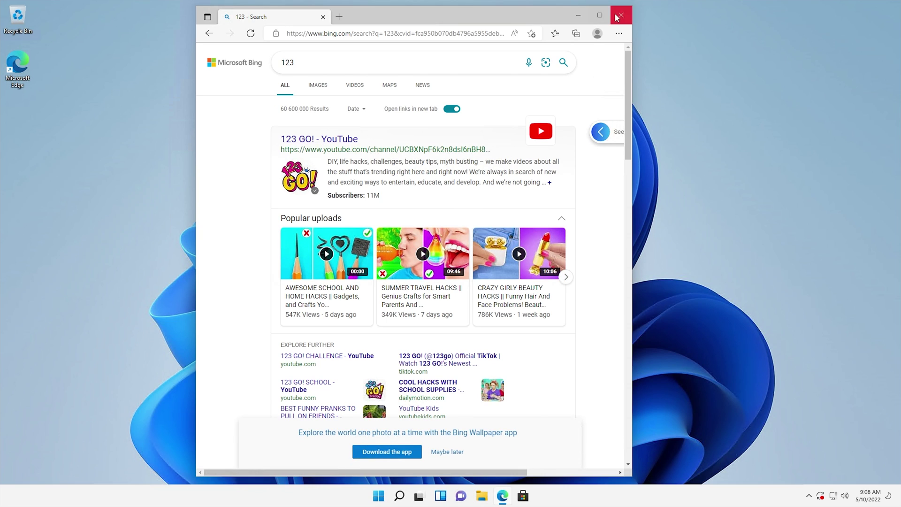
left_click(622, 16)
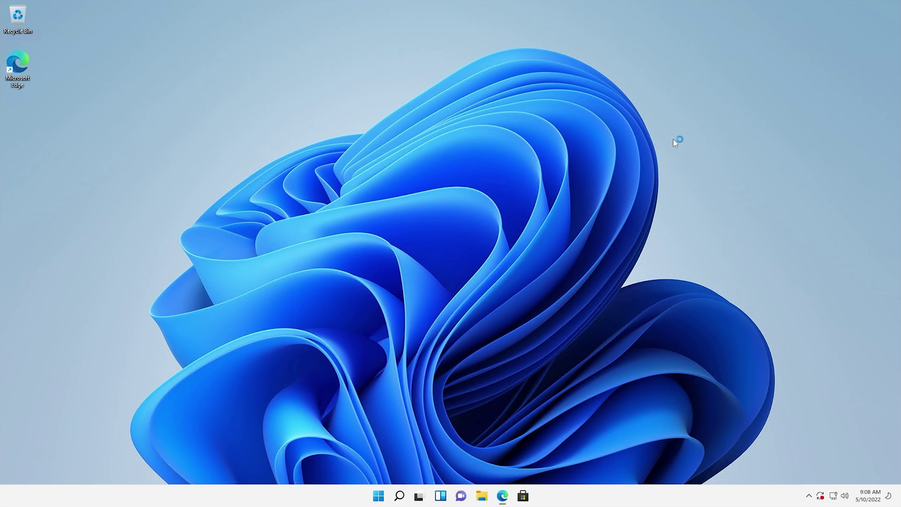